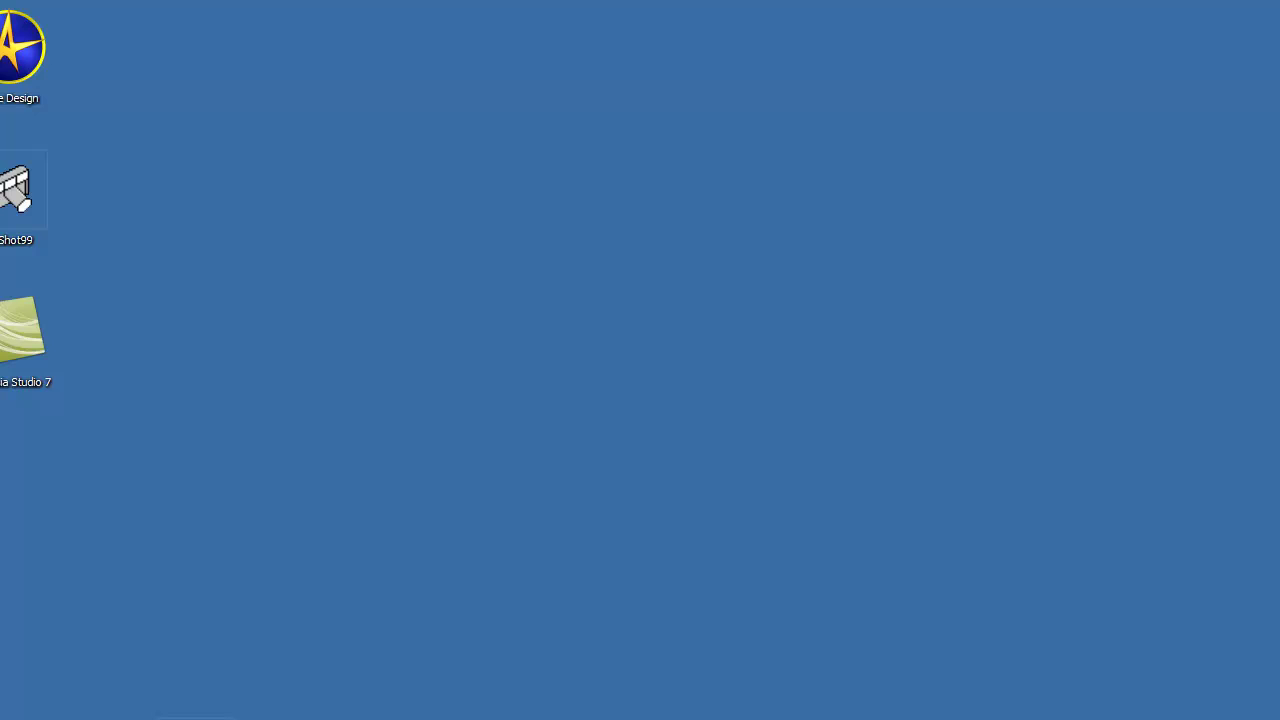
Browse Explorer to C:\Program Files (x86)\WE-CIM\19.0\Database.
click(195, 718)
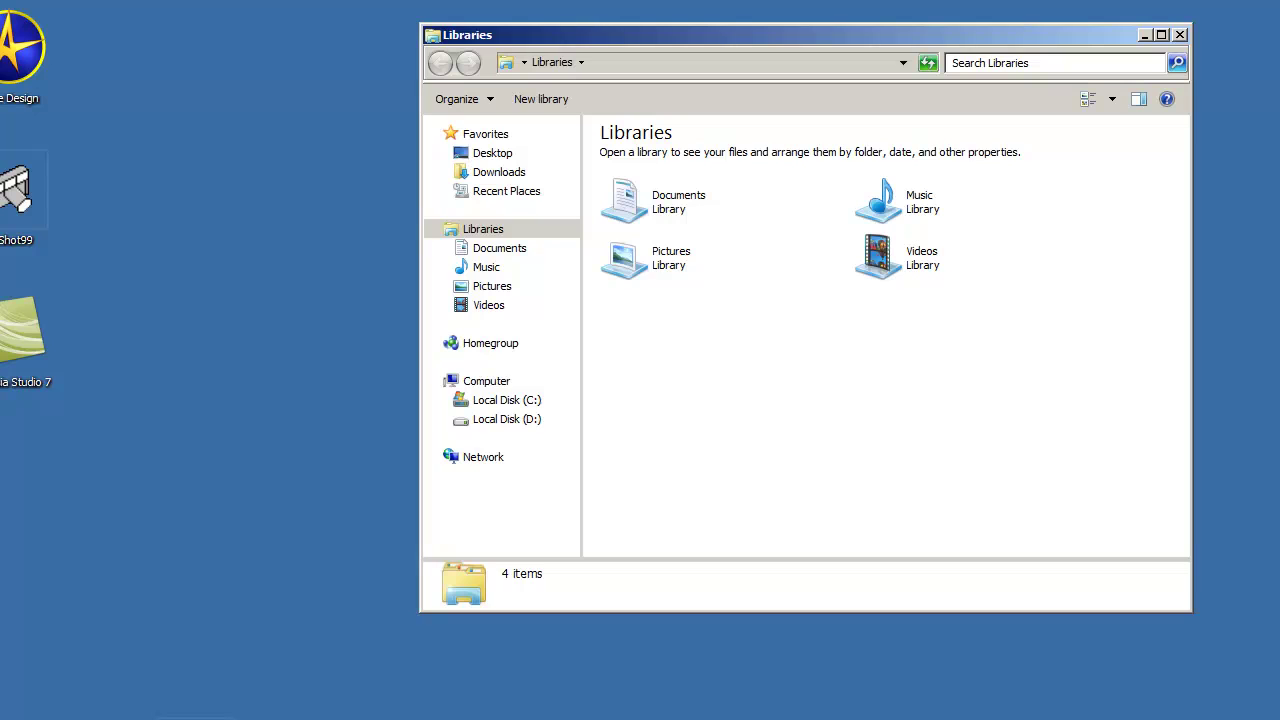
click(517, 405)
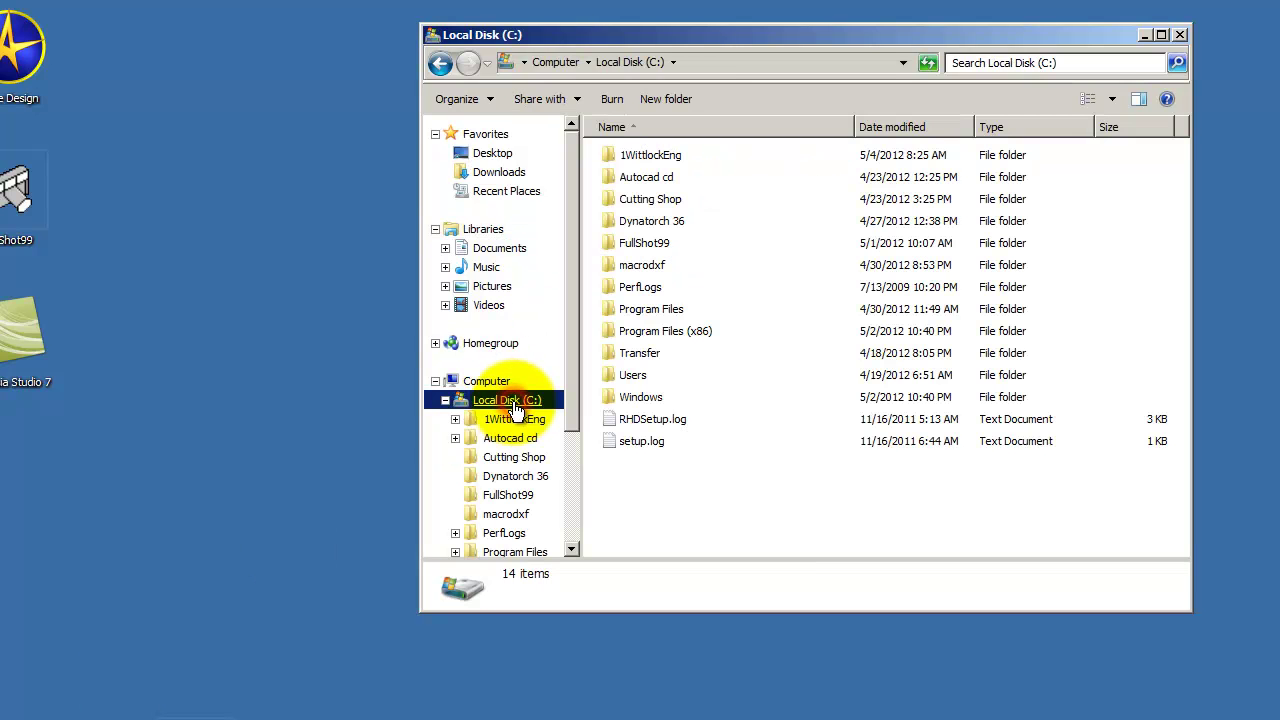
double_click(685, 331)
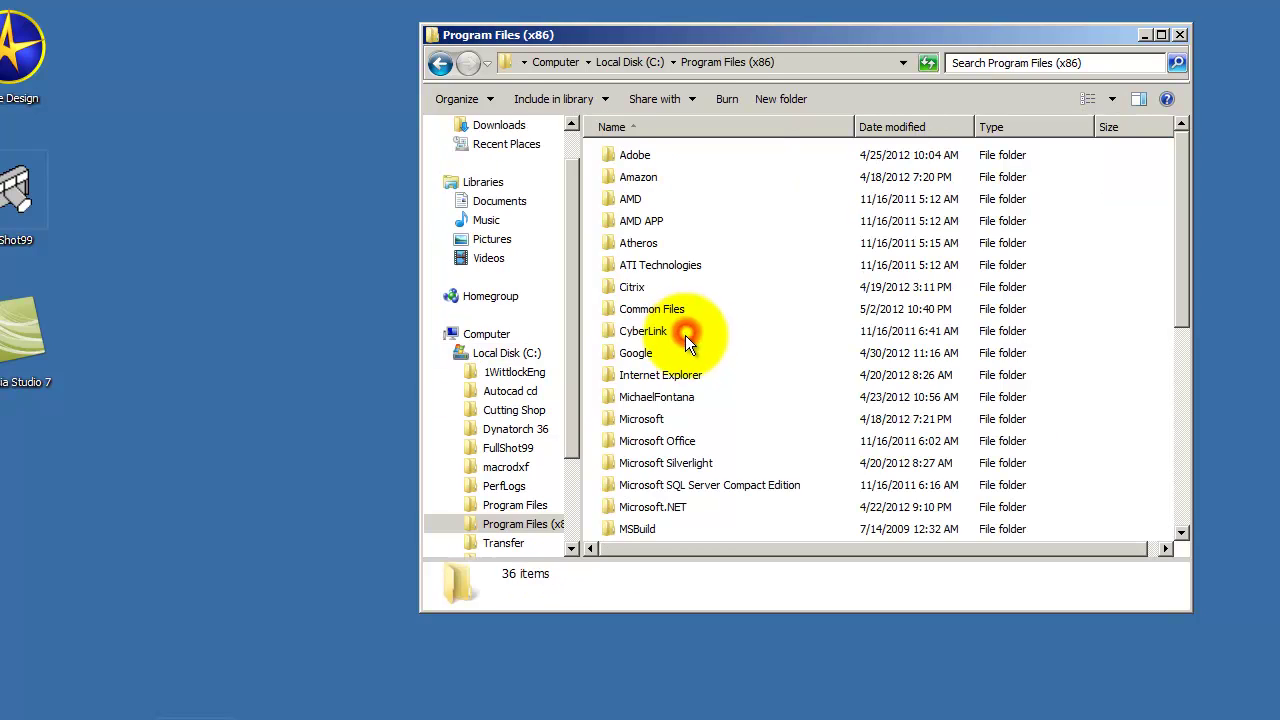
drag(1180, 289, 1175, 440)
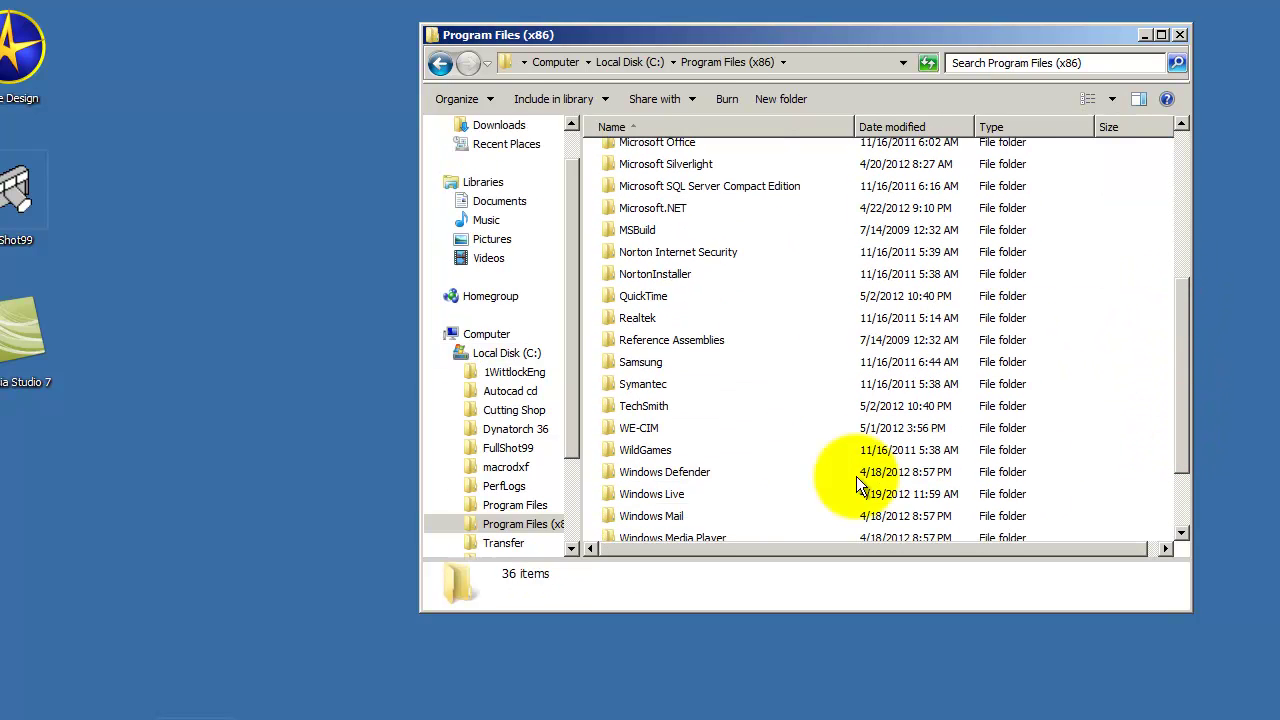
double_click(637, 429)
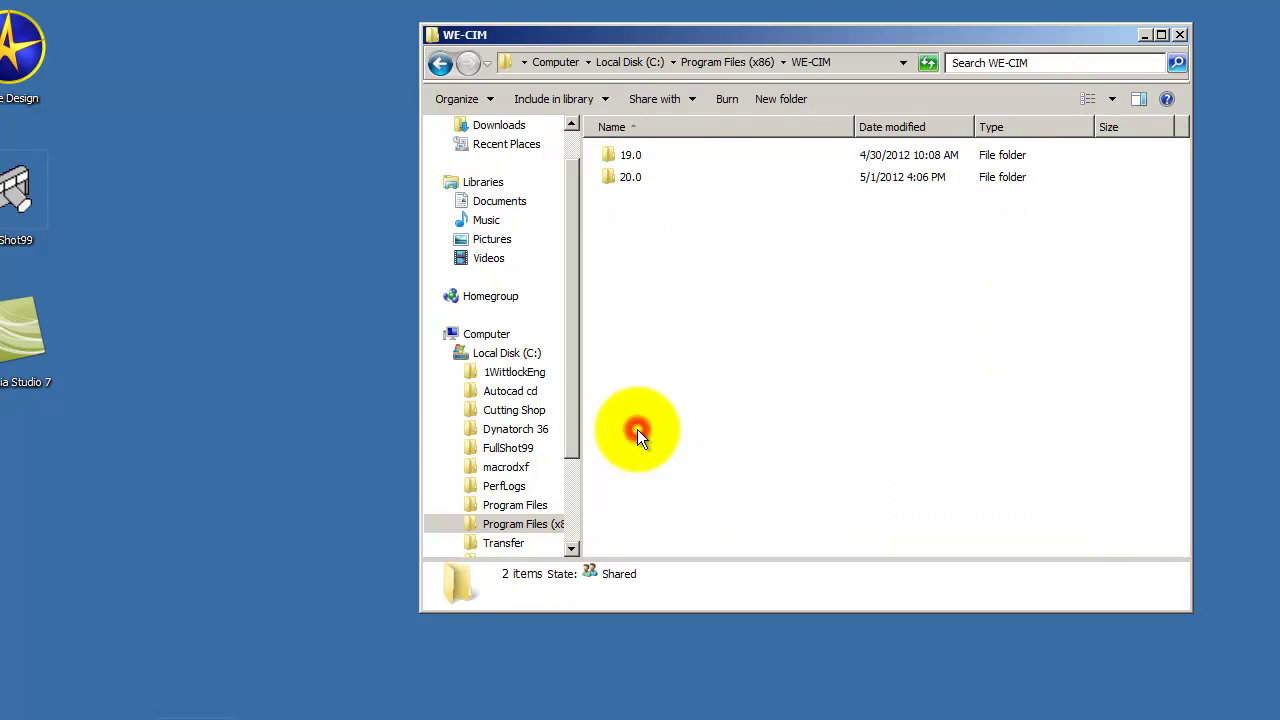
click(633, 156)
double_click(633, 156)
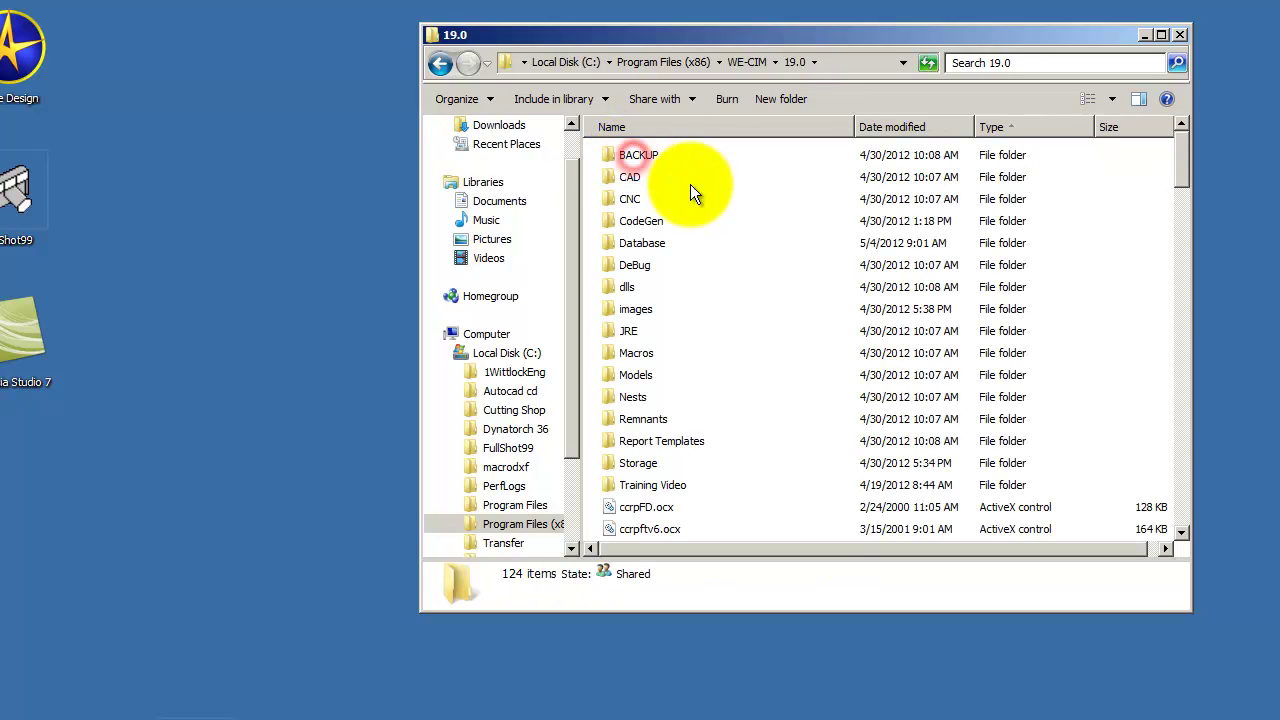
double_click(646, 245)
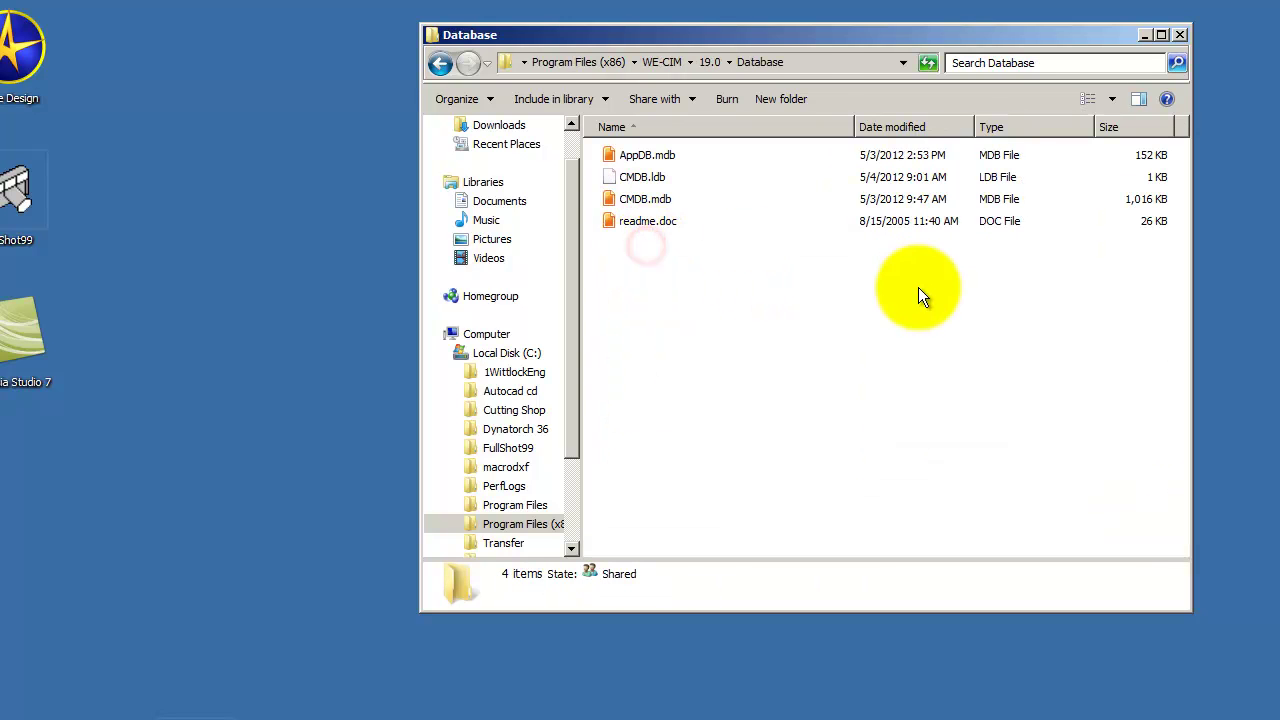
Copy CMDB.mdb to the clipboard and close the Database folder window.
click(656, 202)
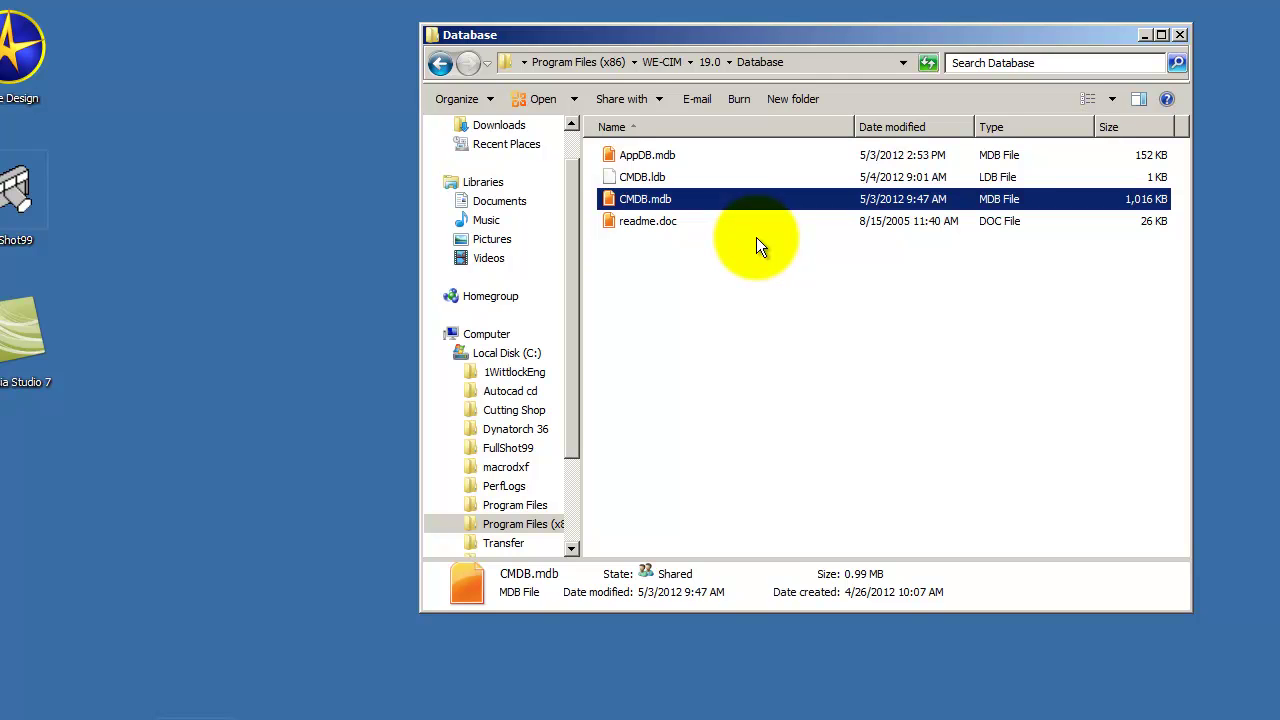
right_click(687, 201)
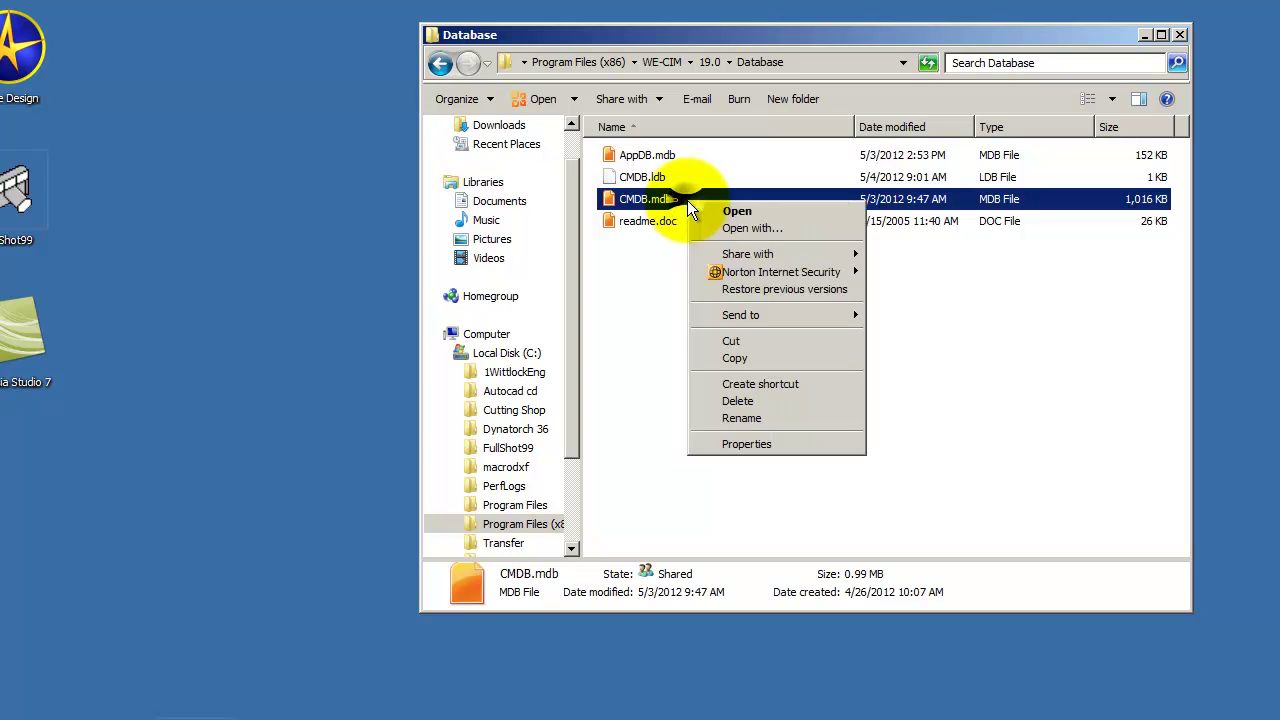
click(829, 356)
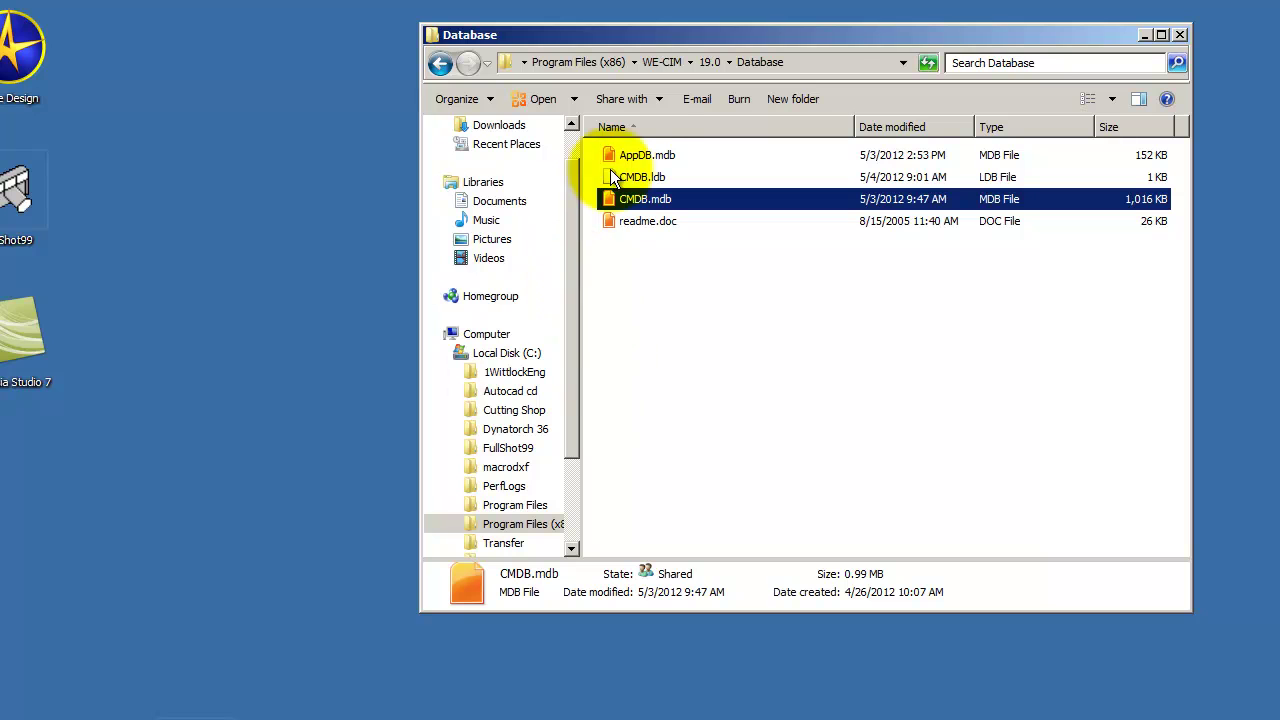
click(1179, 36)
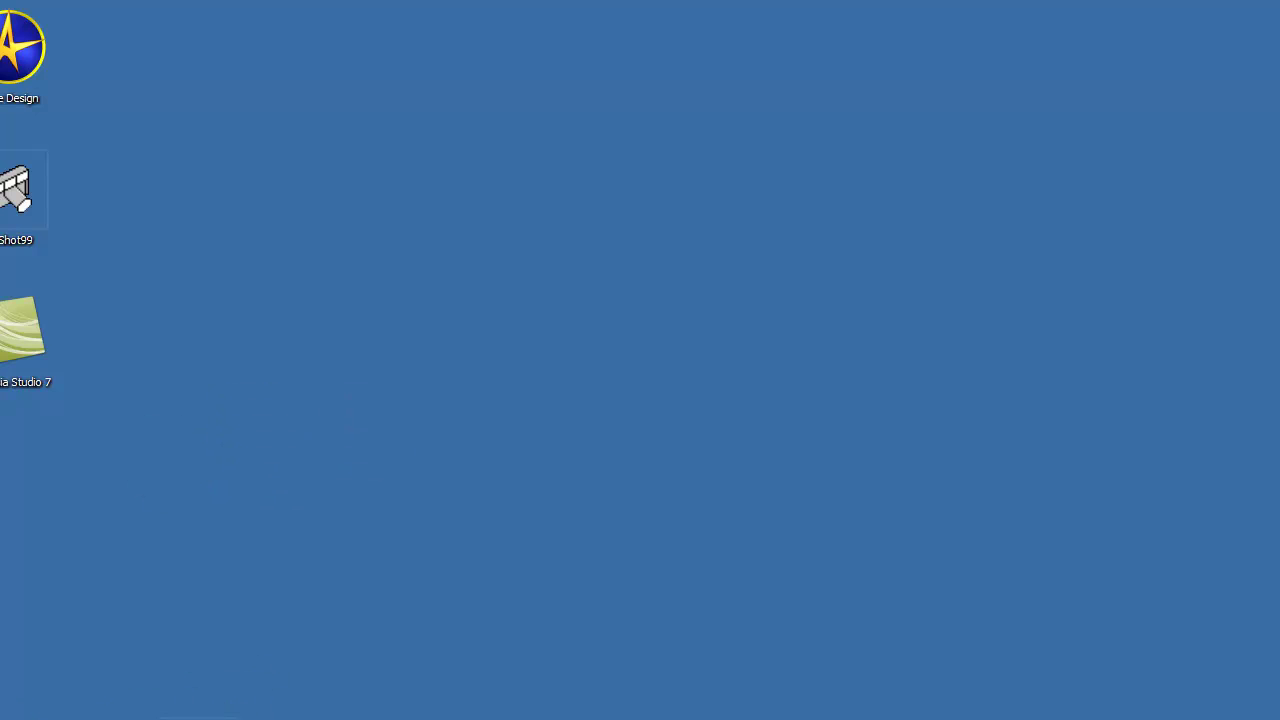
Reopen the WE-CIM 19.0 Database folder and paste CMDB.mdb there as 'CMDB - Copy.mdb'.
click(76, 712)
click(497, 402)
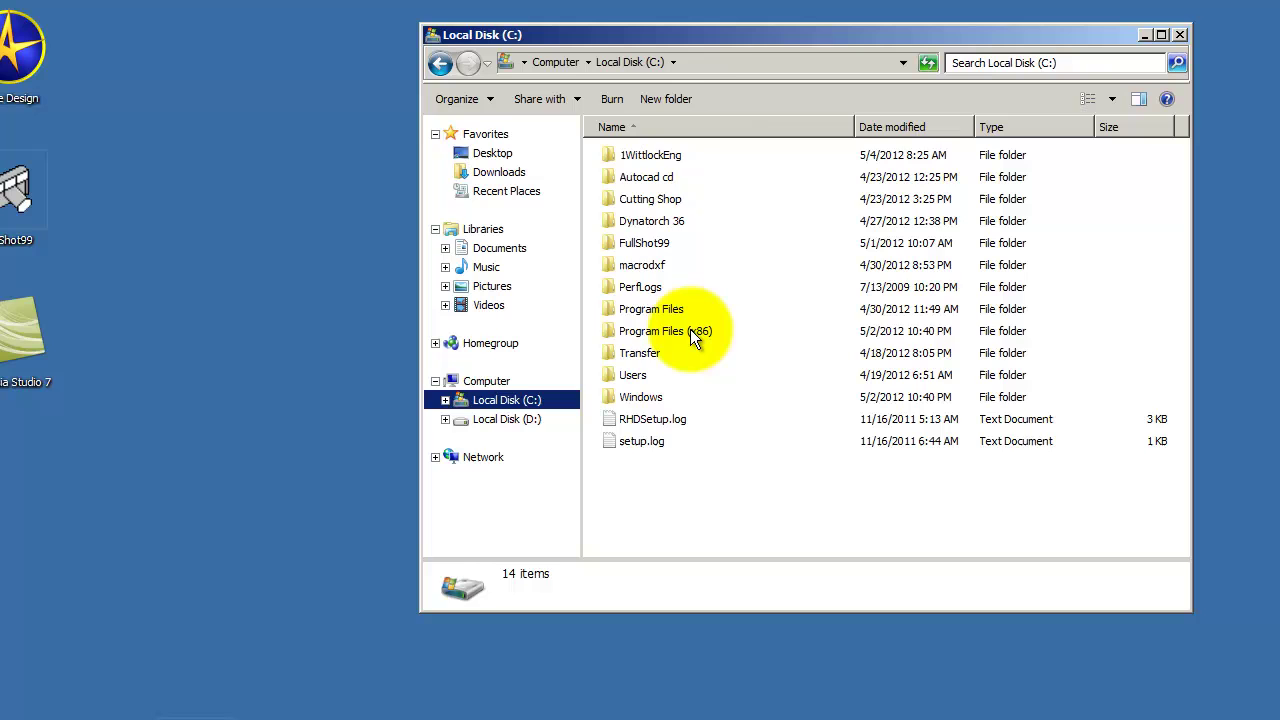
double_click(691, 331)
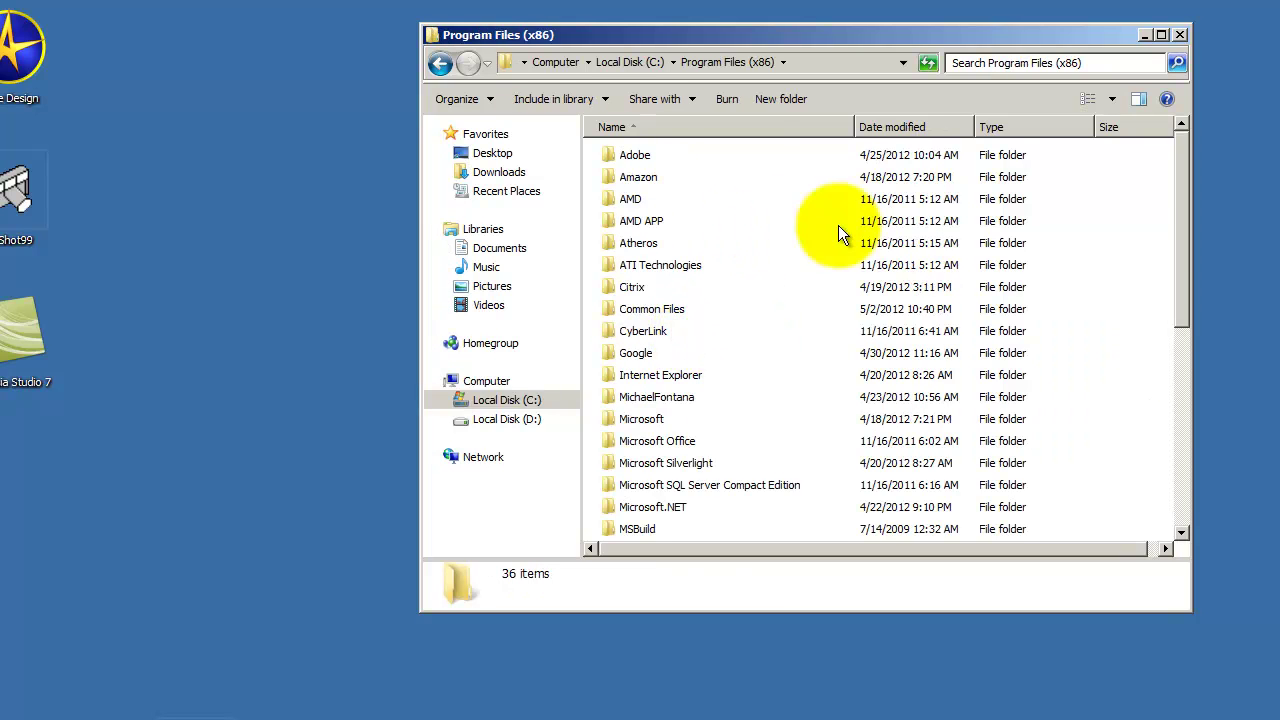
drag(1177, 296, 1170, 481)
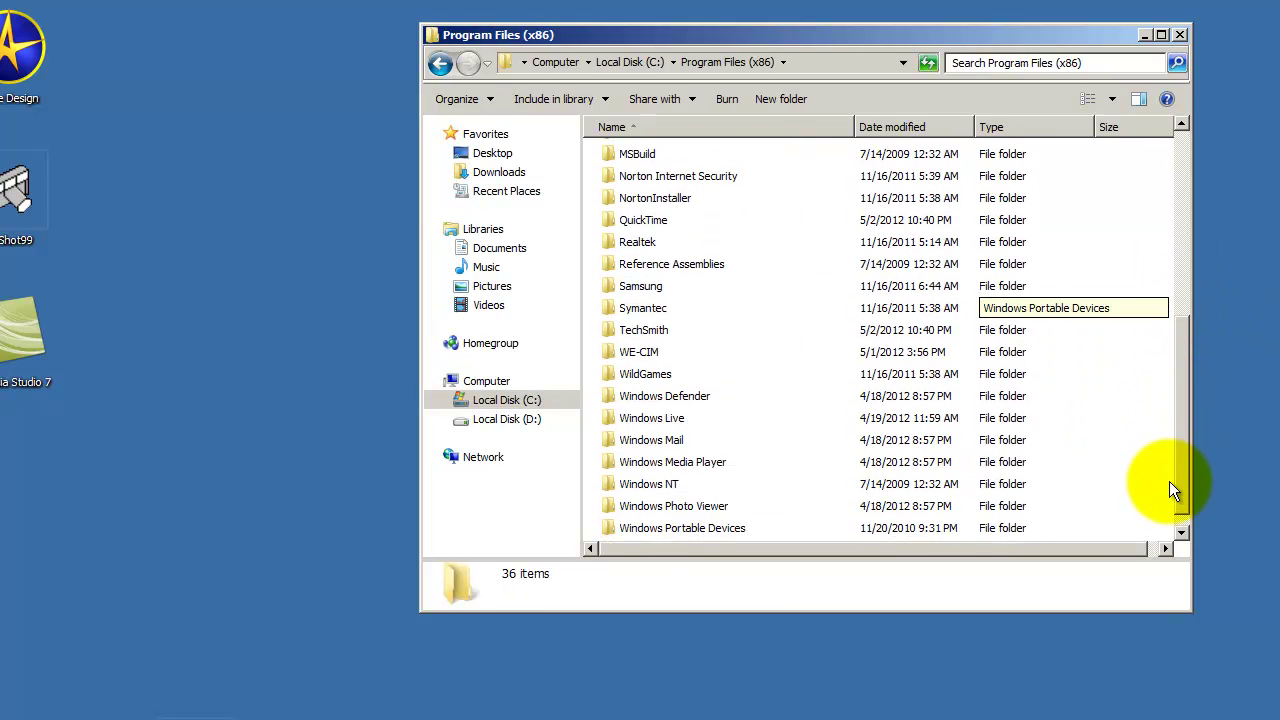
double_click(657, 352)
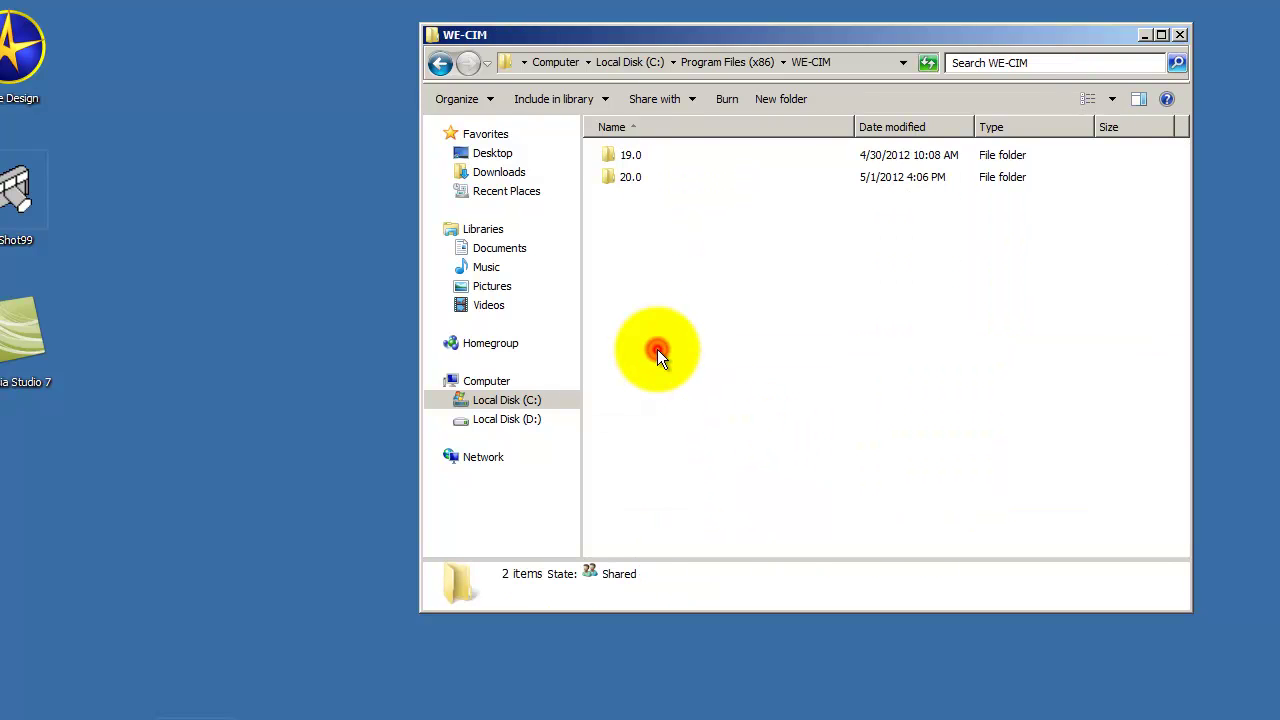
double_click(624, 155)
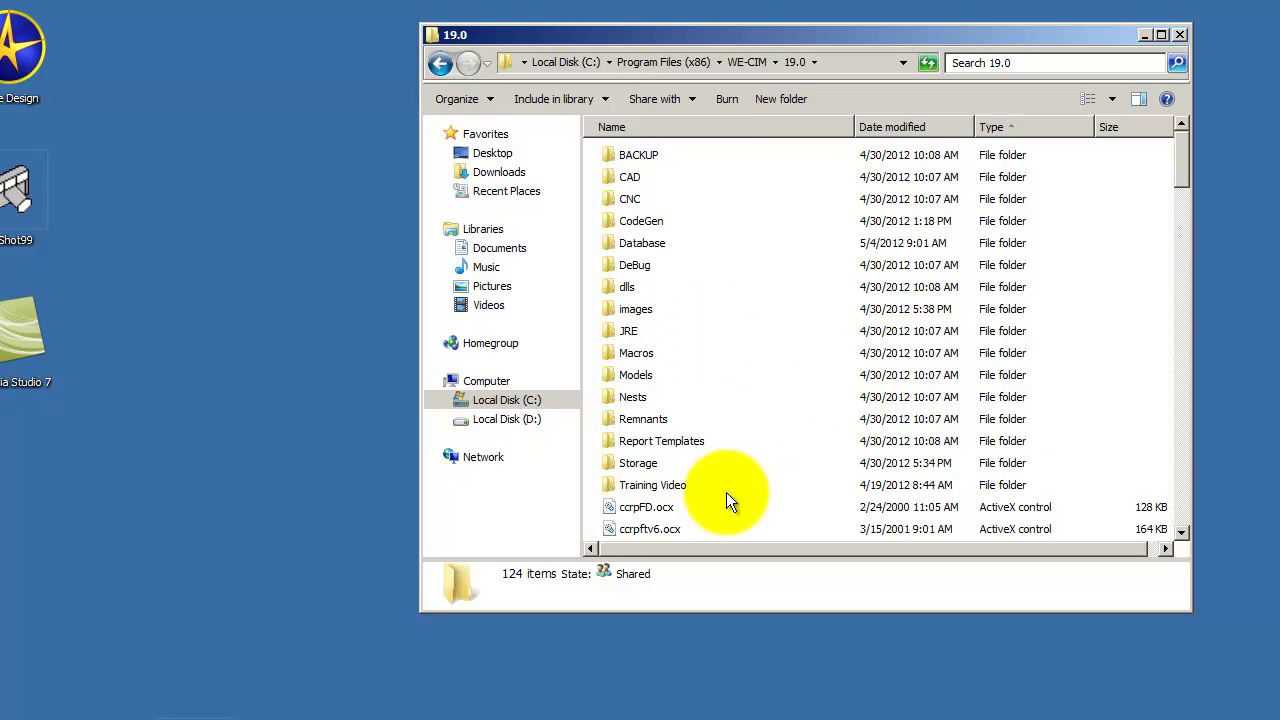
double_click(648, 243)
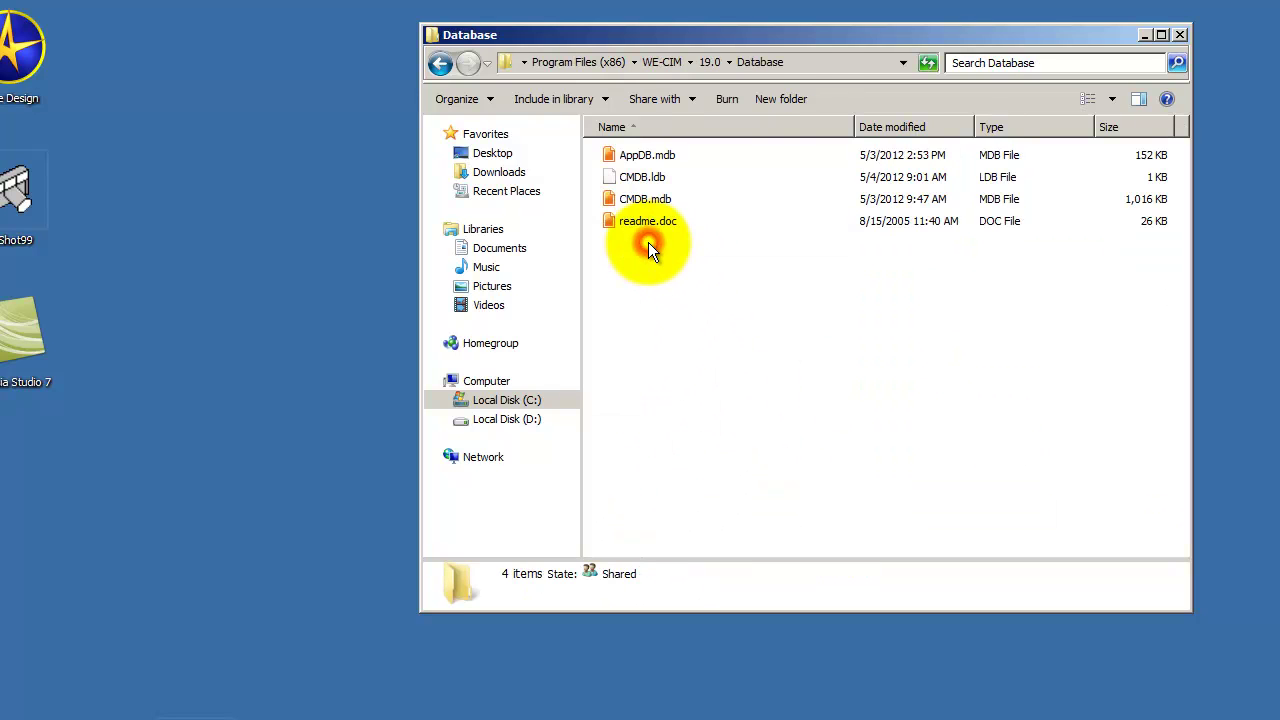
right_click(772, 302)
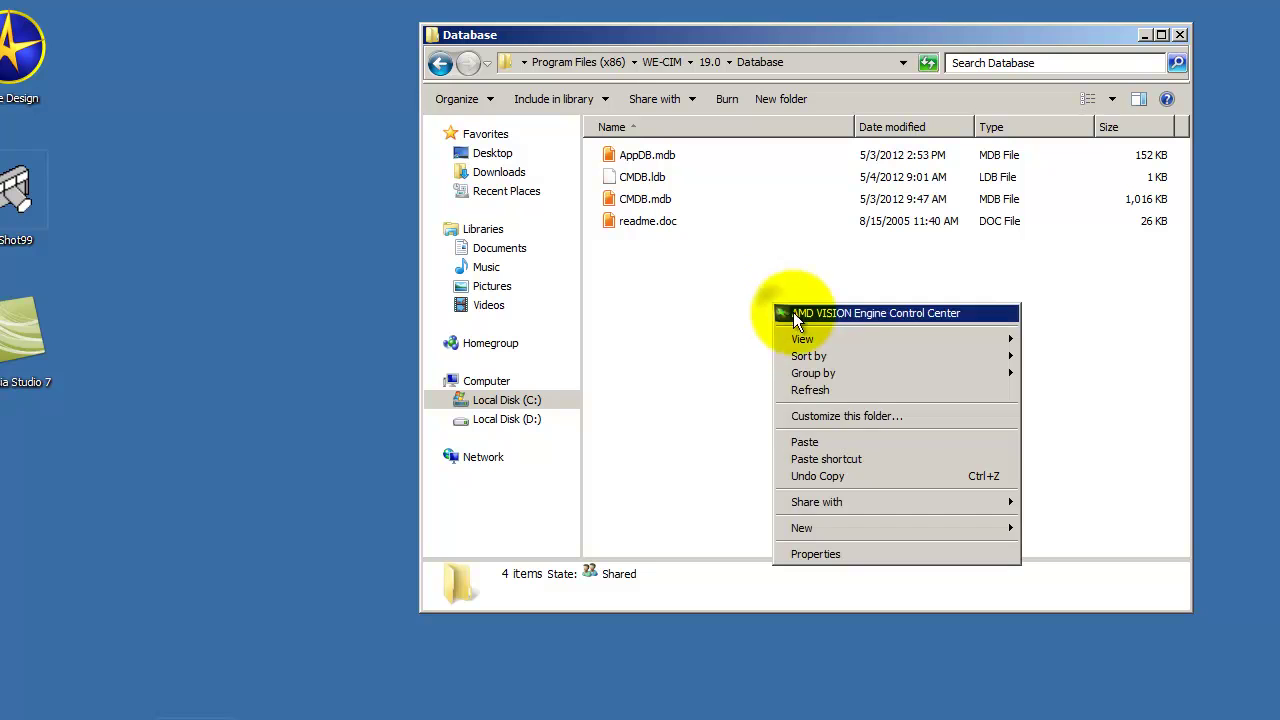
click(911, 444)
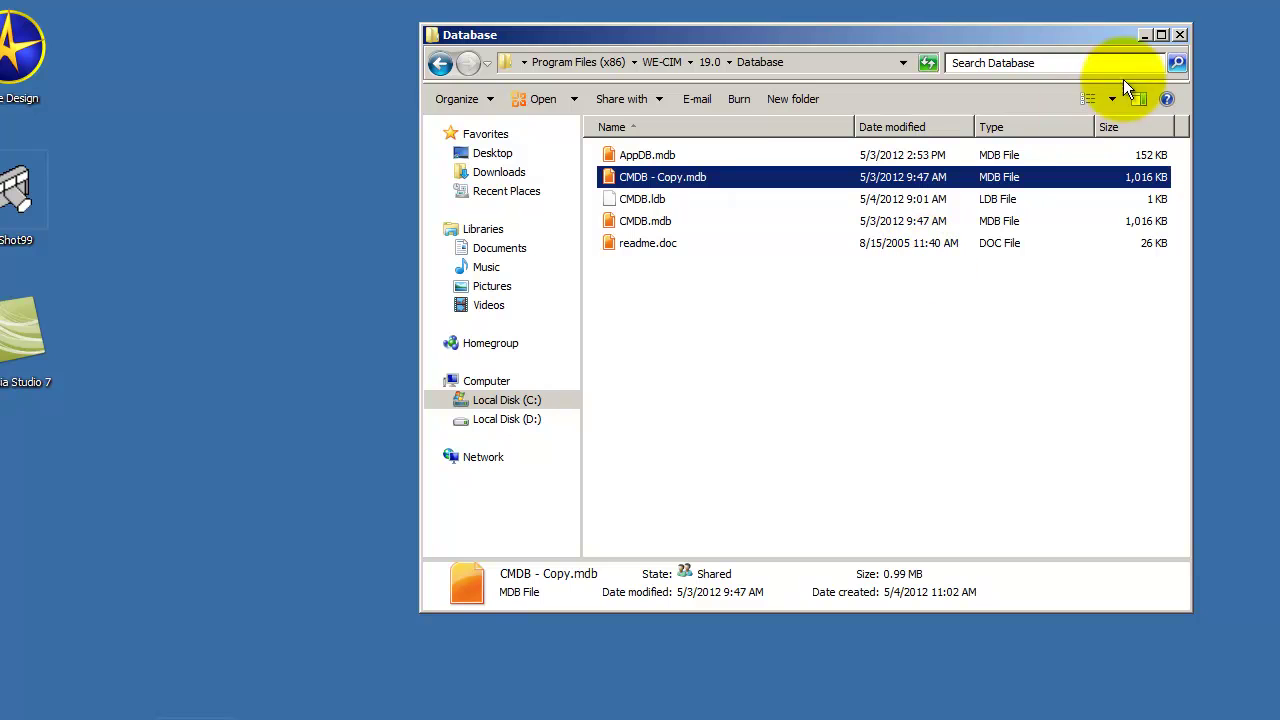
Launch WE-CIM 19.0 and inspect the Dynatorch machine and 12 Gage CRS 0.100 X 120 X 60 sheet.
click(1182, 34)
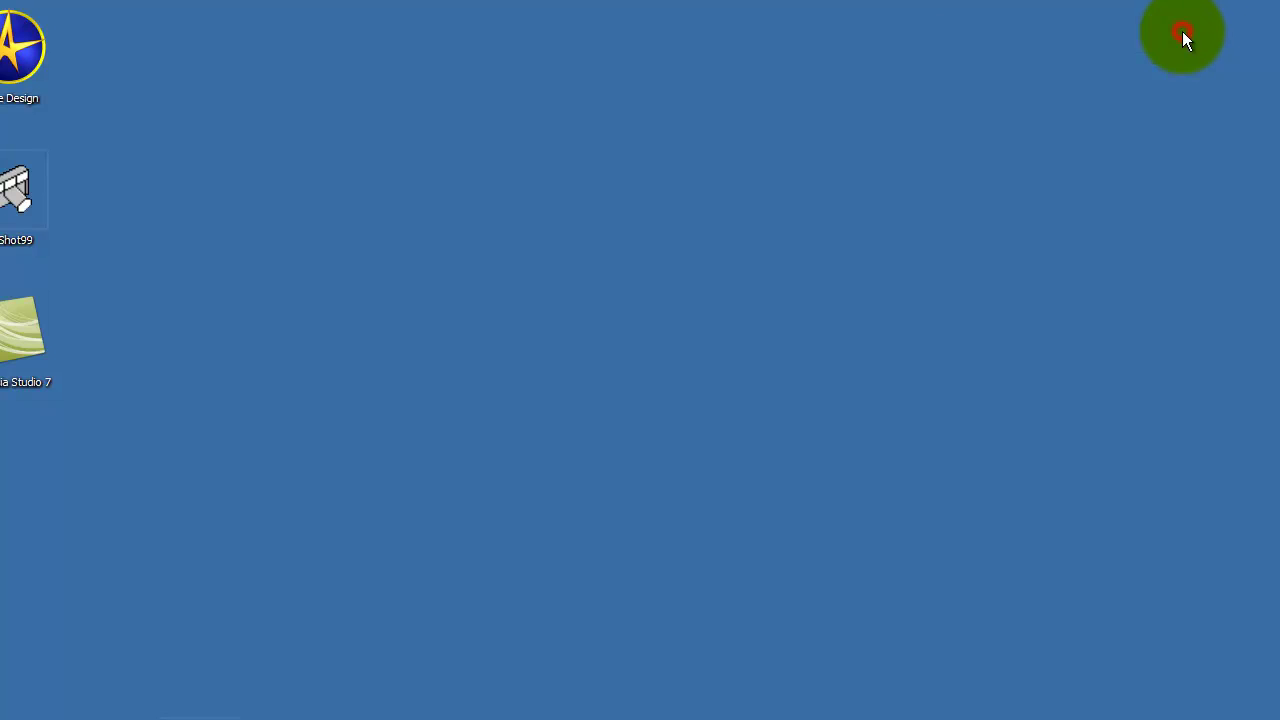
double_click(203, 715)
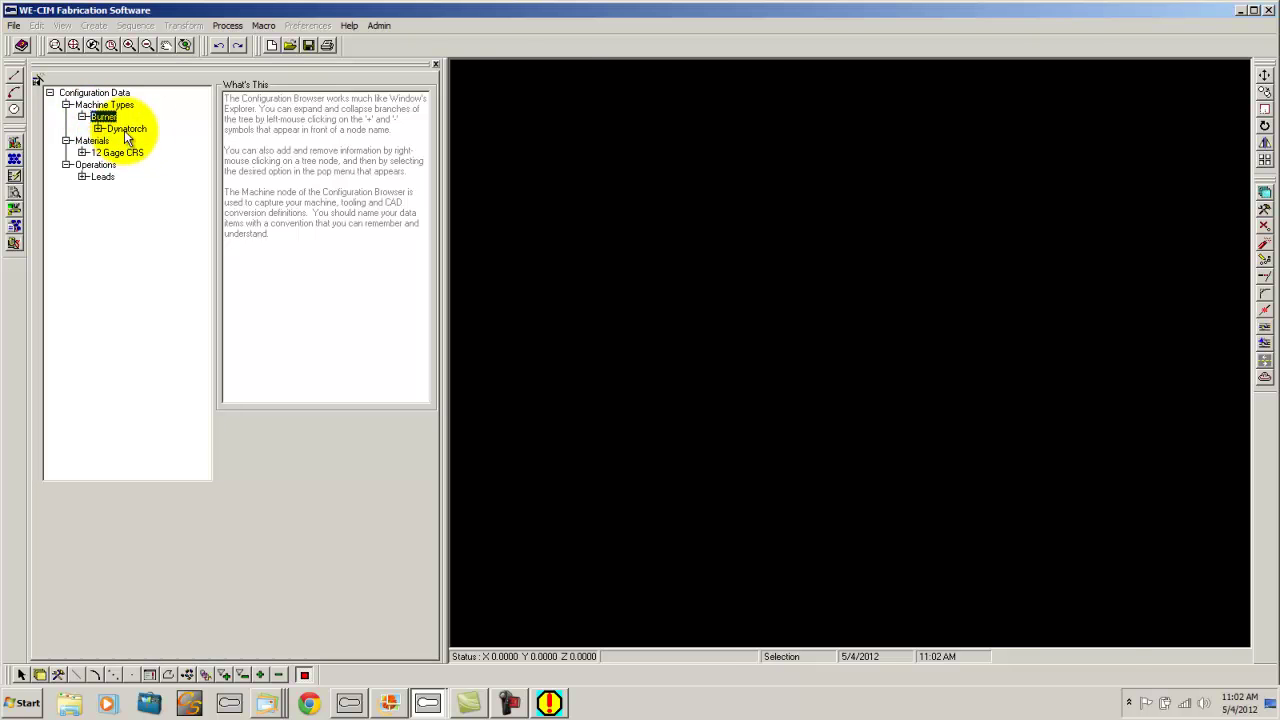
double_click(122, 129)
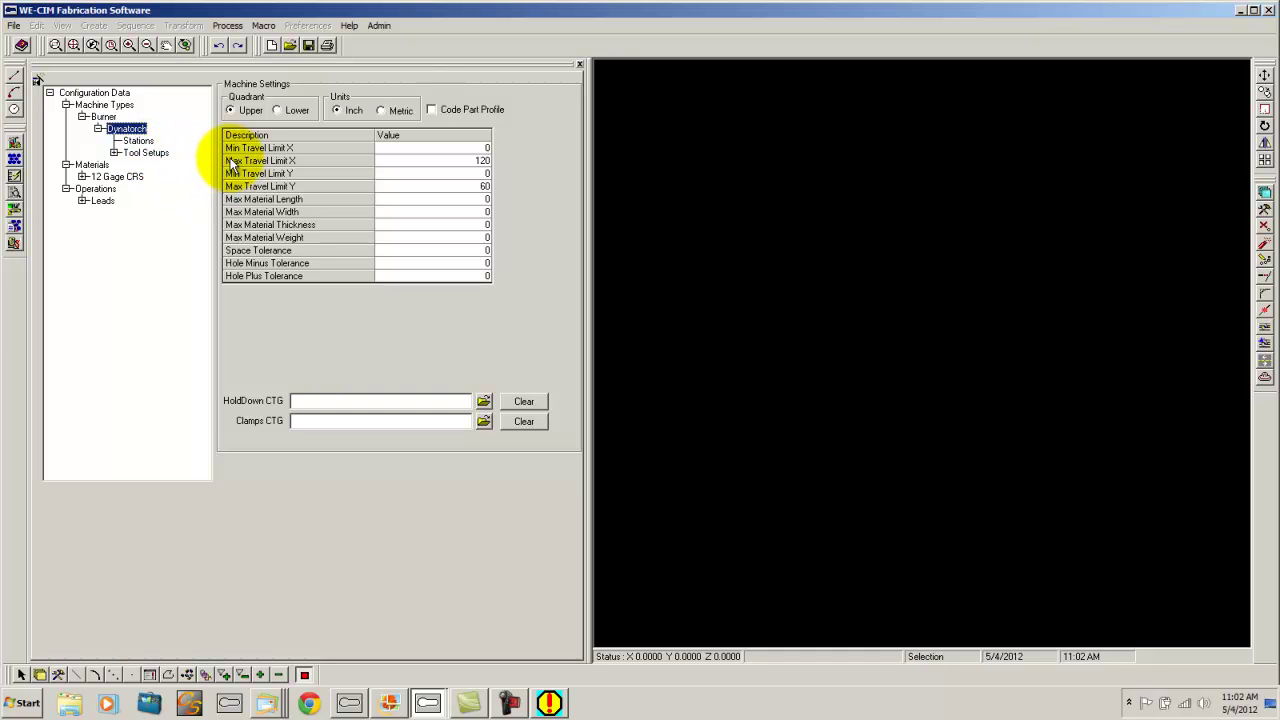
double_click(116, 178)
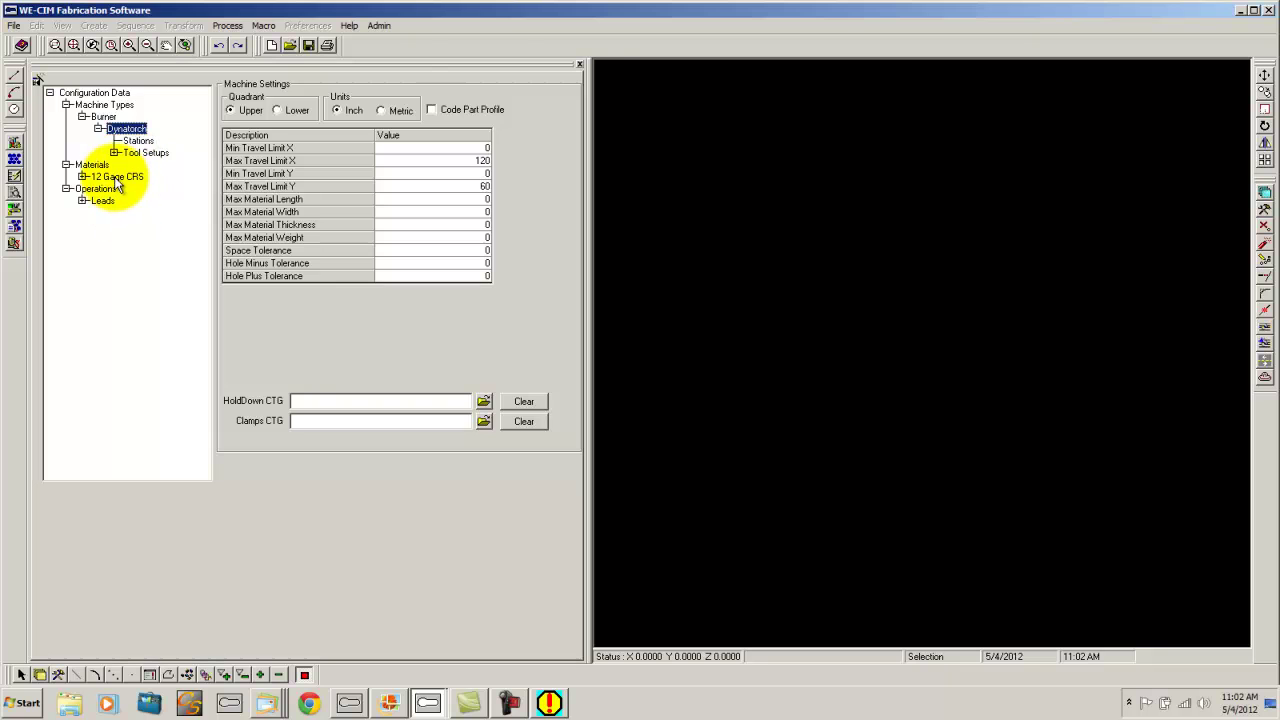
click(128, 189)
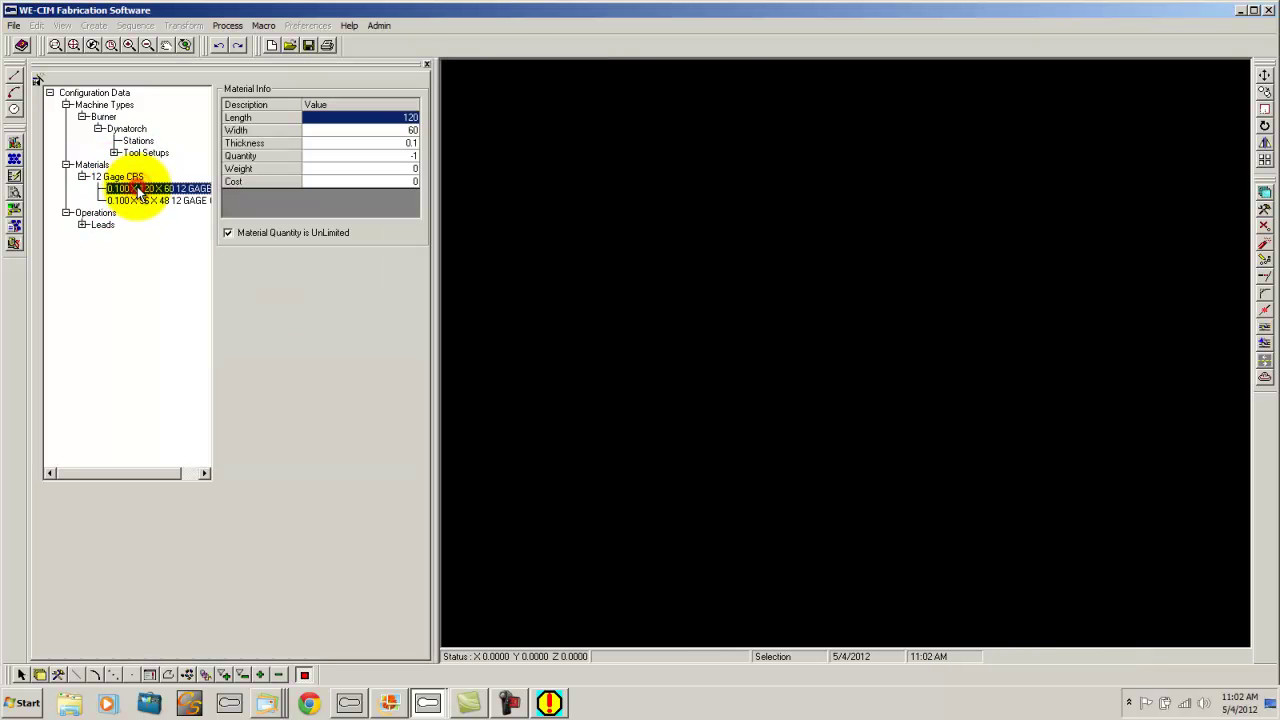
Review the Std. Lead In Arc parameters and Standard lead setup, then close Configuration Data.
click(95, 213)
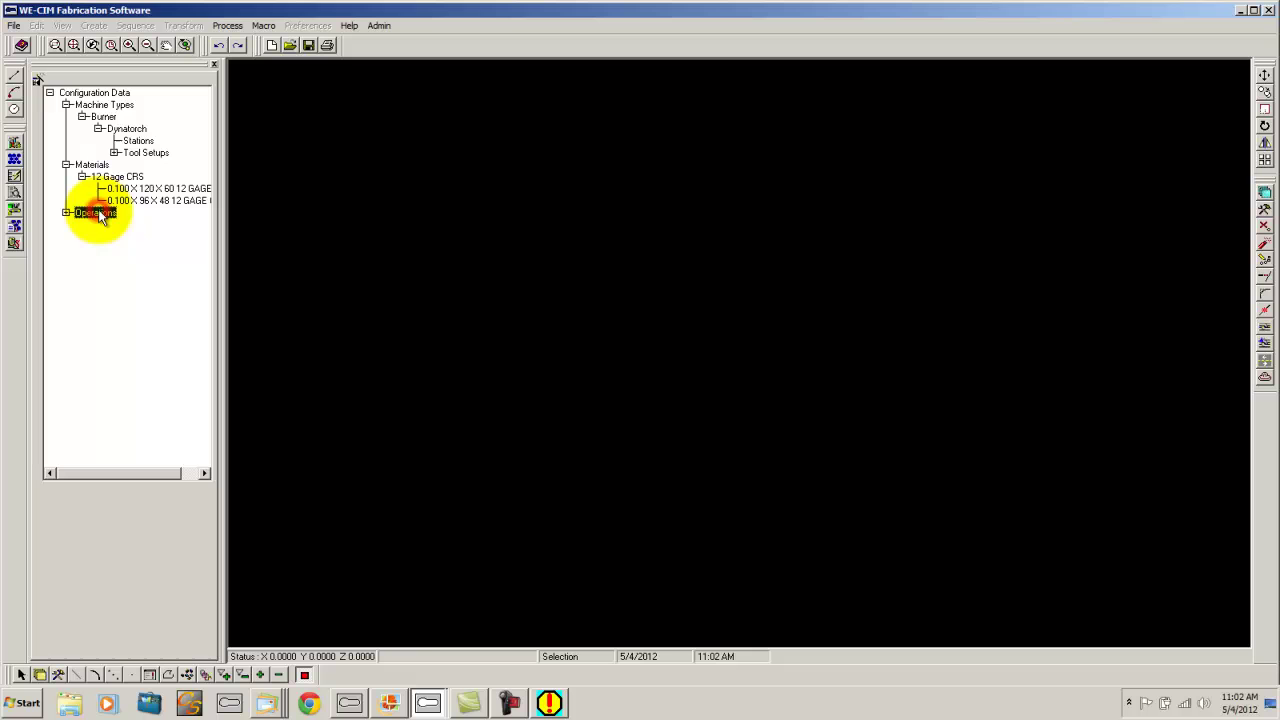
double_click(100, 224)
double_click(138, 237)
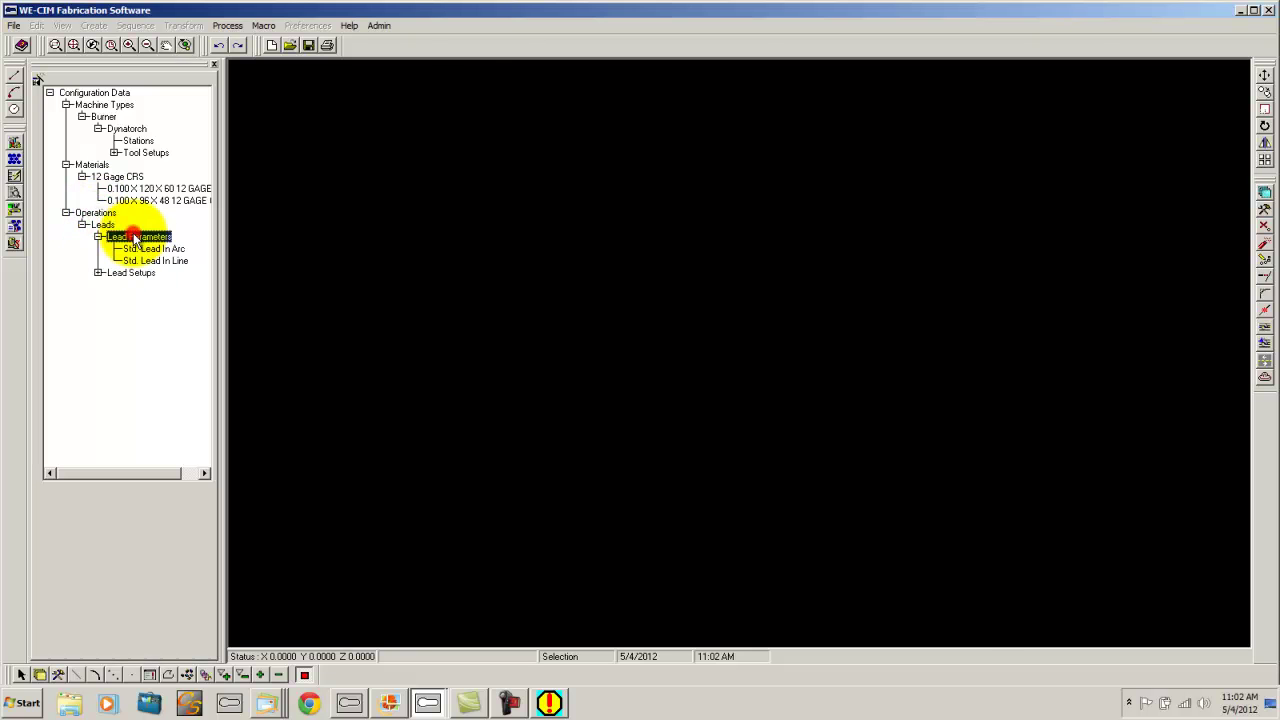
click(152, 249)
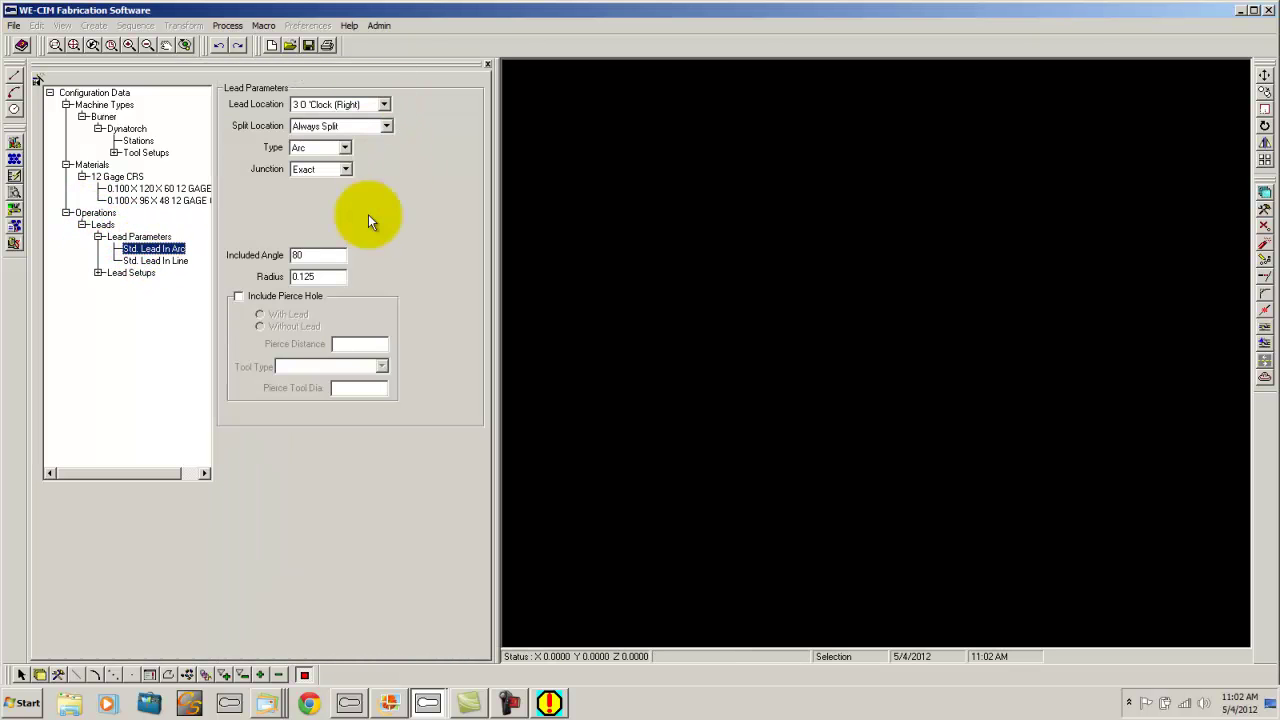
double_click(131, 273)
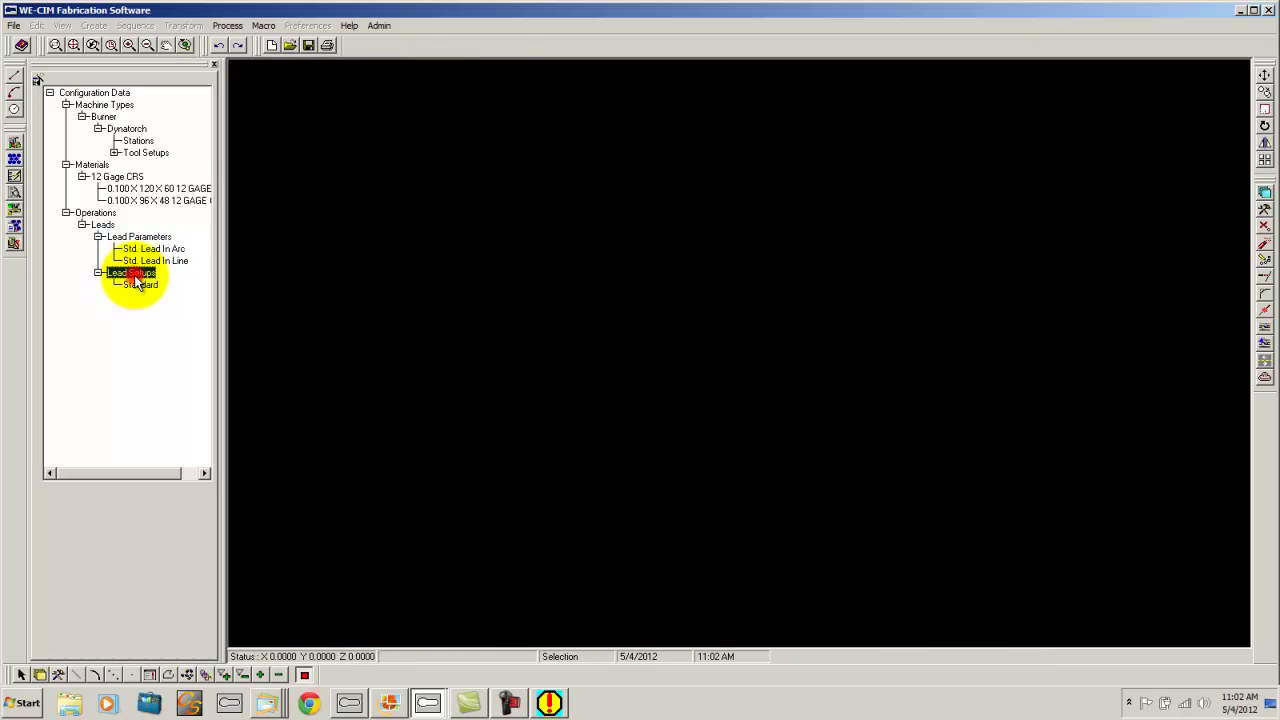
click(140, 285)
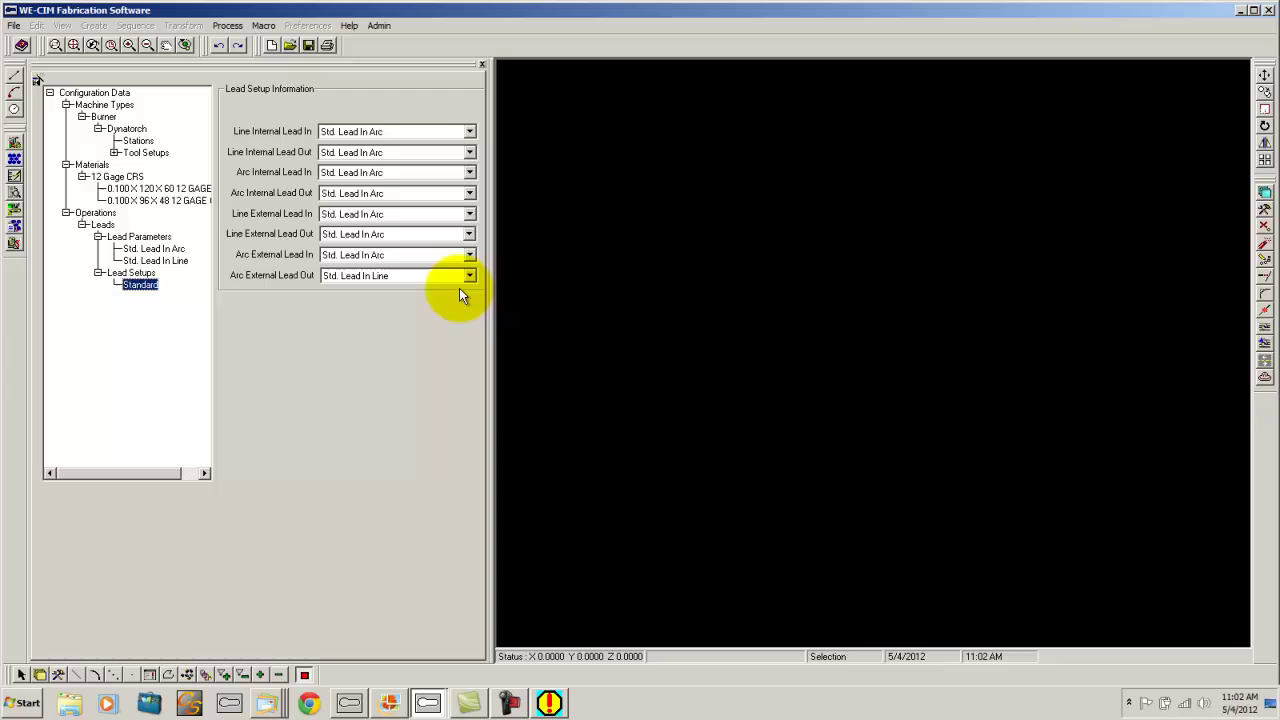
click(483, 65)
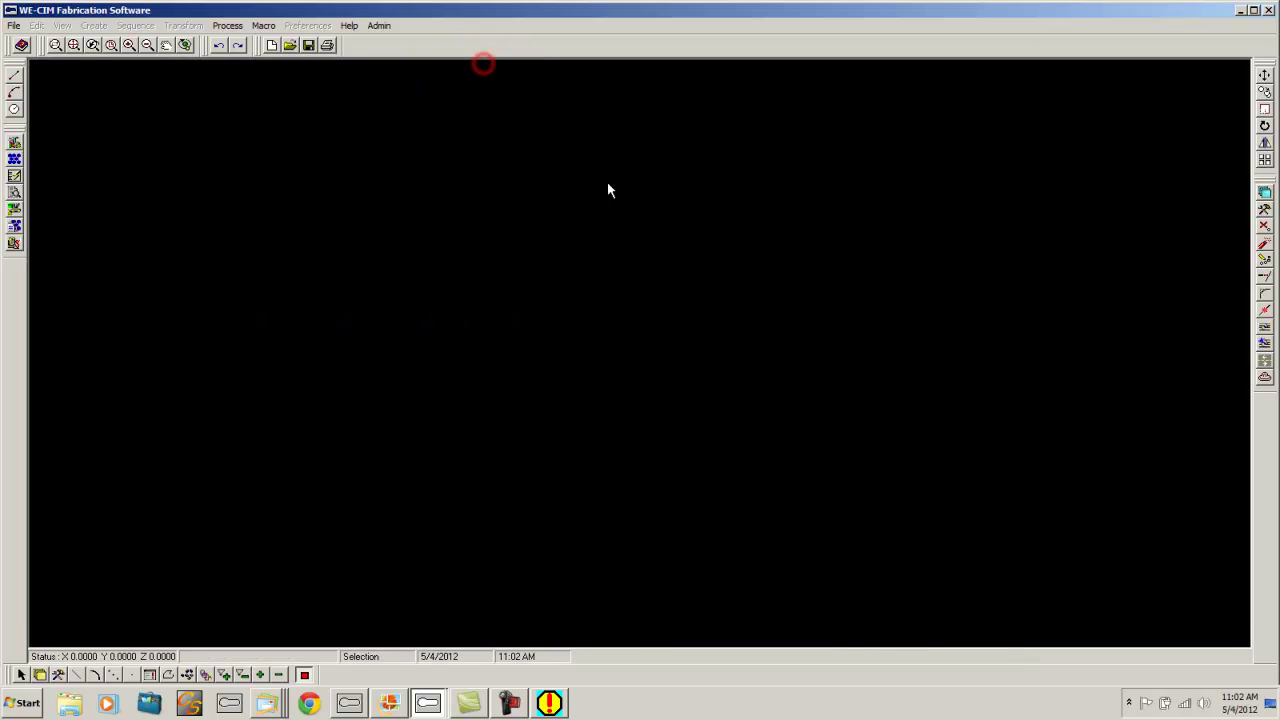